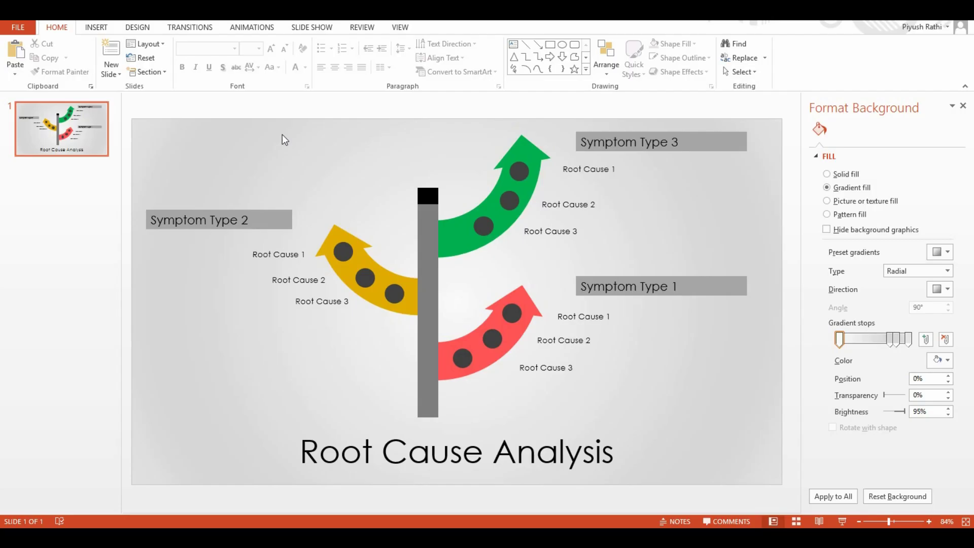
Add a new slide and draw a tall, thin grey bar with no outline near the centre
right_click(45, 150)
left_click(81, 219)
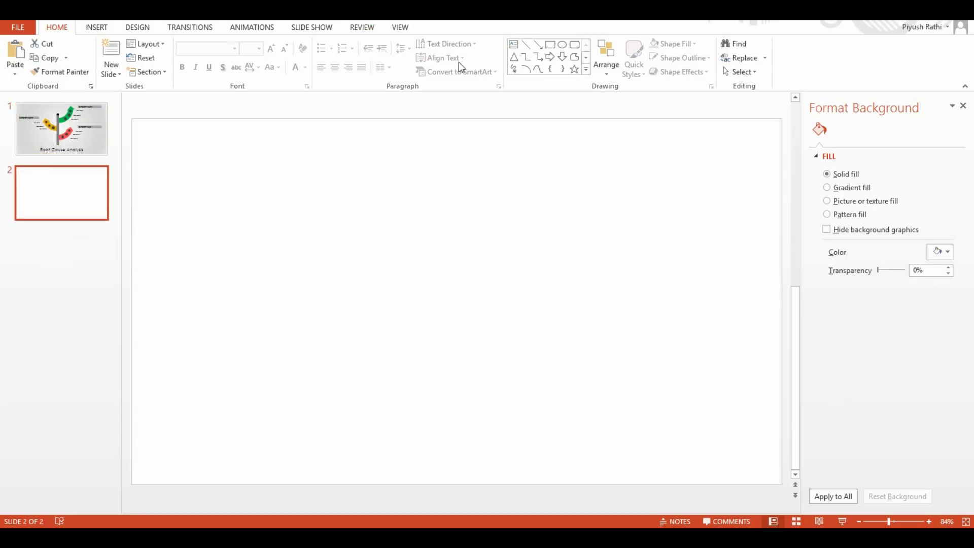
left_click(552, 46)
mouse_move(412, 203)
left_mouse_down()
mouse_move(428, 421)
mouse_move(427, 411)
left_mouse_up()
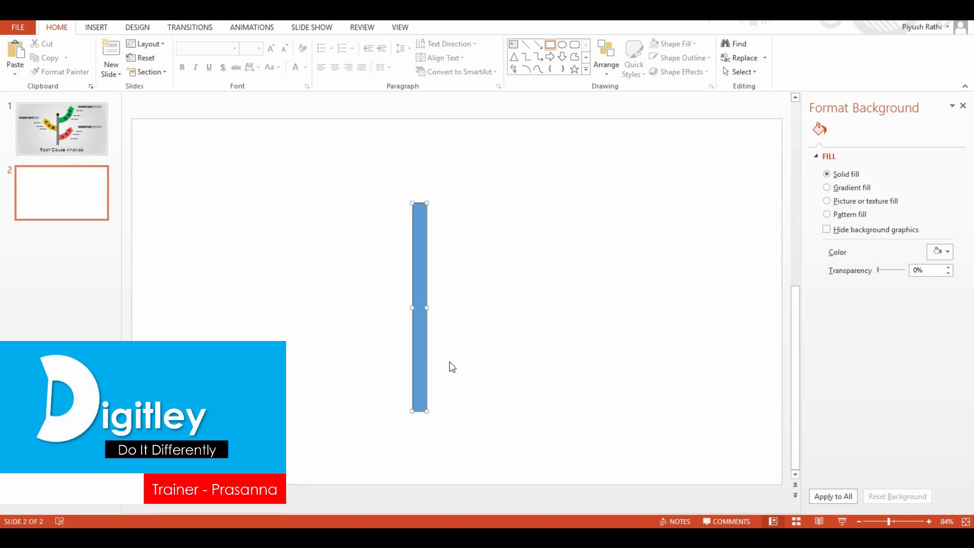
left_click(429, 29)
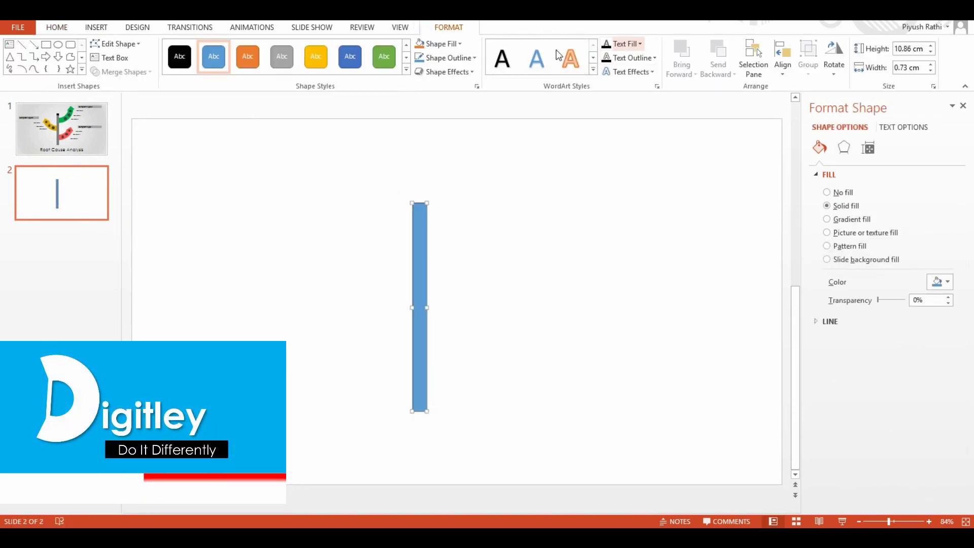
left_click(440, 43)
left_click(419, 108)
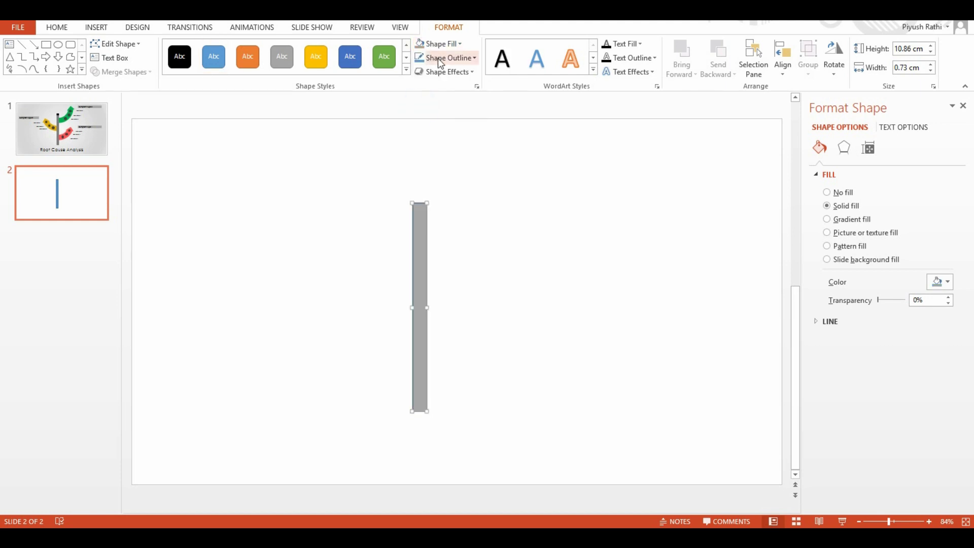
left_click(440, 58)
left_click(426, 166)
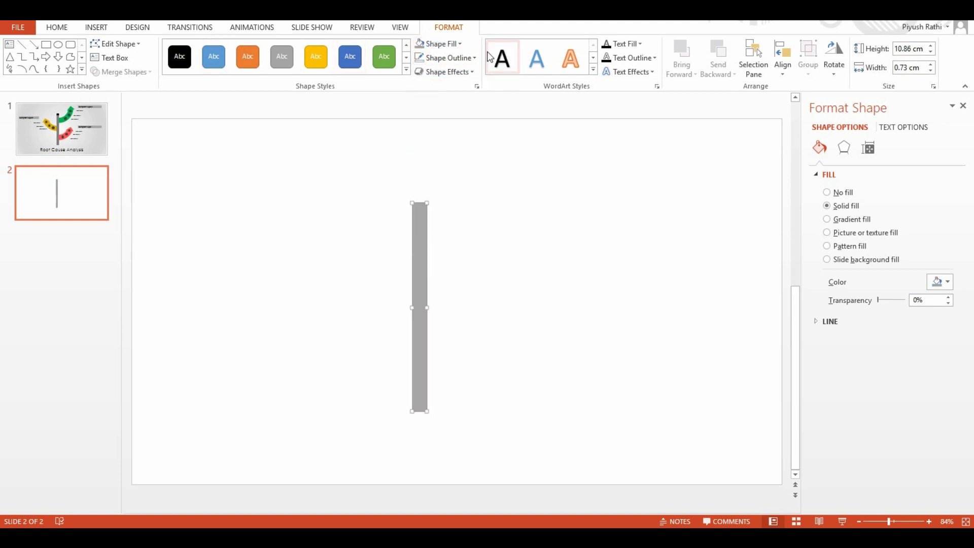
Cap the bar with a small black, outline-free square matched to the bar's width
left_click(46, 45)
left_click_drag(413, 190, 426, 202)
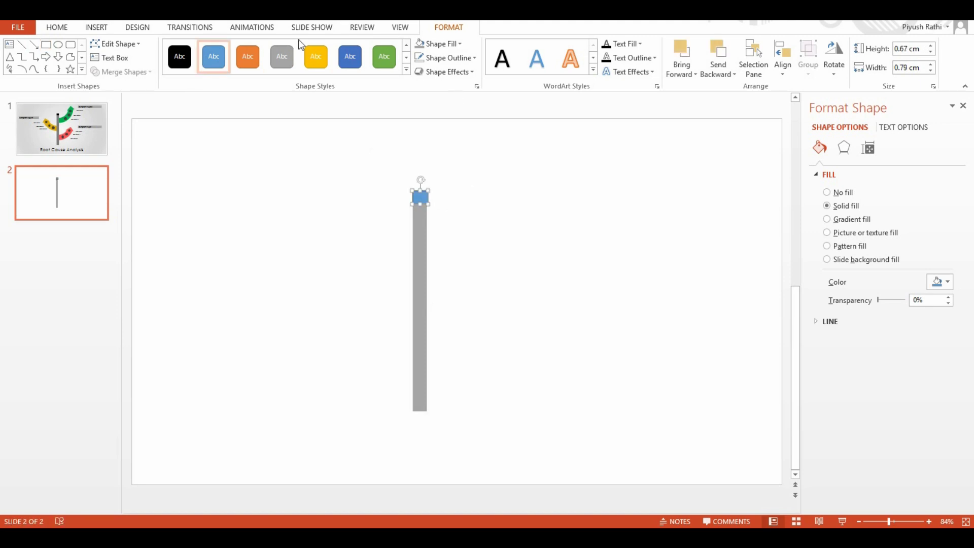
left_click(178, 57)
left_click(425, 58)
left_click(425, 61)
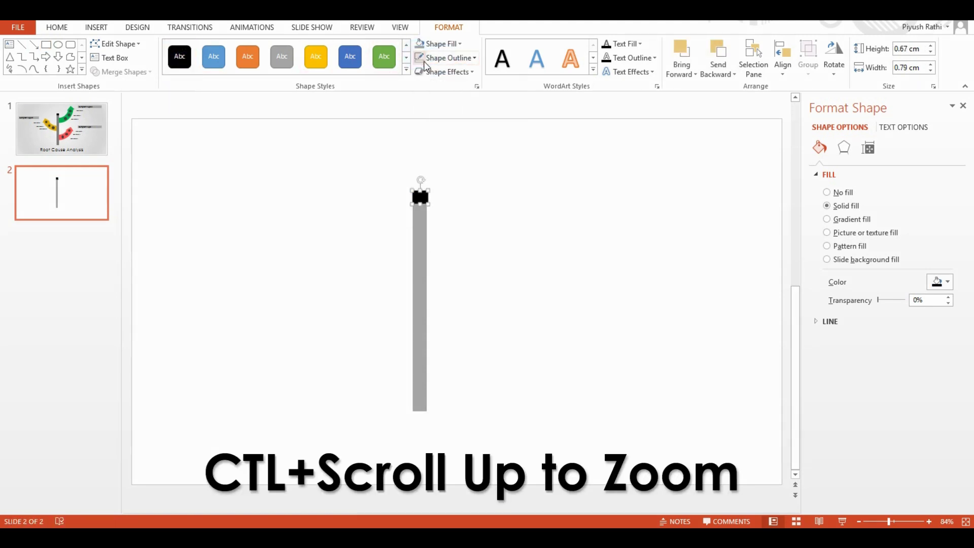
scroll(426, 231, "up", 5, "ctrl")
scroll(439, 237, "up", 5, "ctrl")
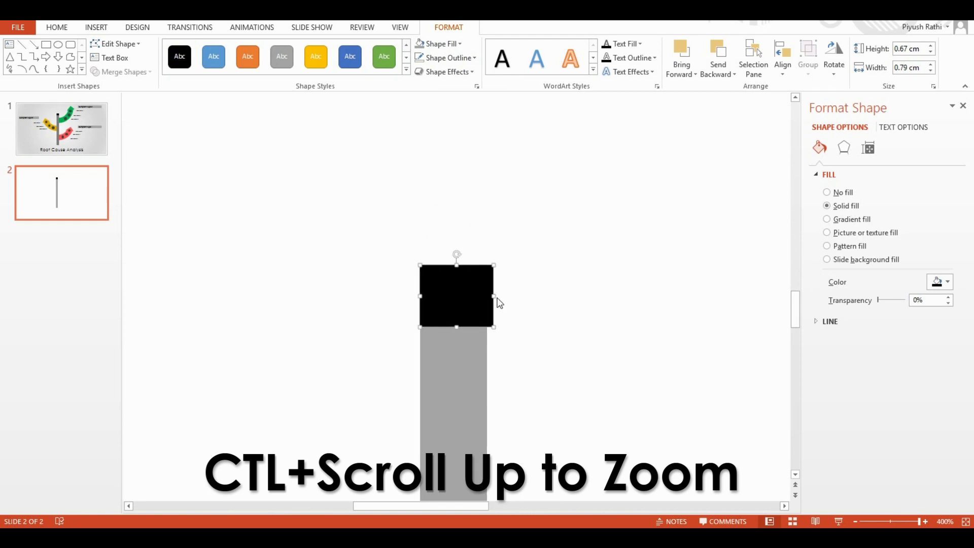
left_click_drag(494, 297, 488, 297)
mouse_move(434, 319)
left_mouse_down()
mouse_move(445, 304)
mouse_move(434, 310)
left_mouse_up()
left_click(361, 306)
scroll(360, 304, "down", 5, "ctrl")
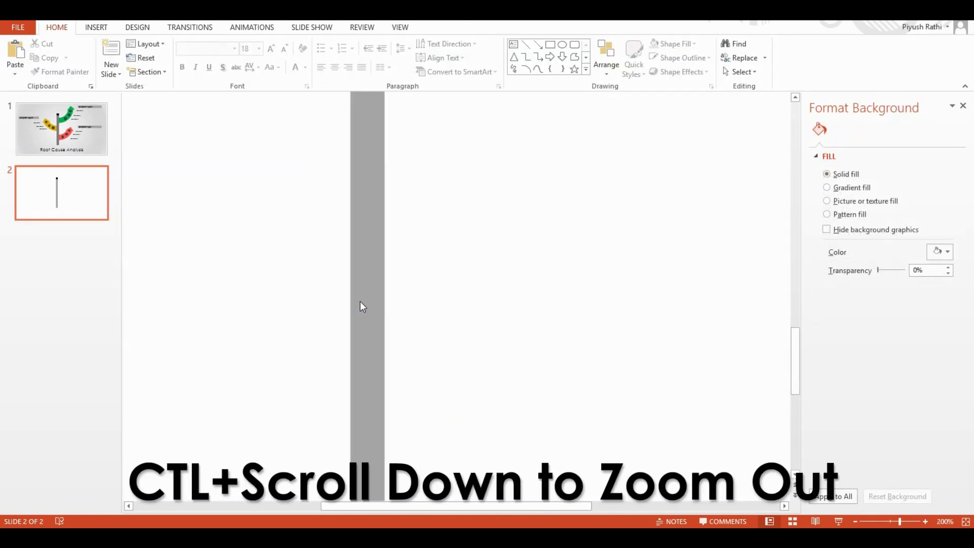
scroll(362, 304, "down", 4, "ctrl")
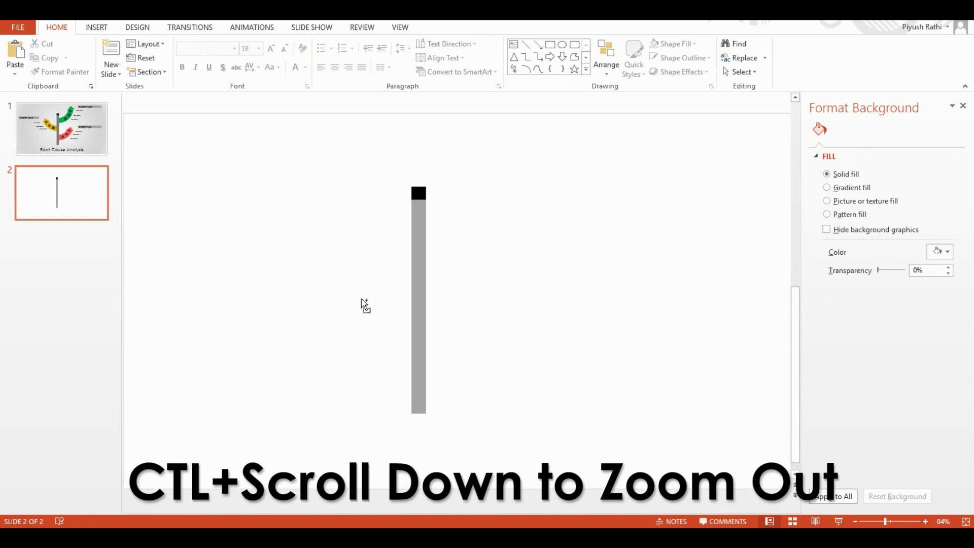
left_click(585, 69)
Draw a curved arrow, rotate it 90° left, reshape it up-left and butt its tail against the bar
left_click(538, 238)
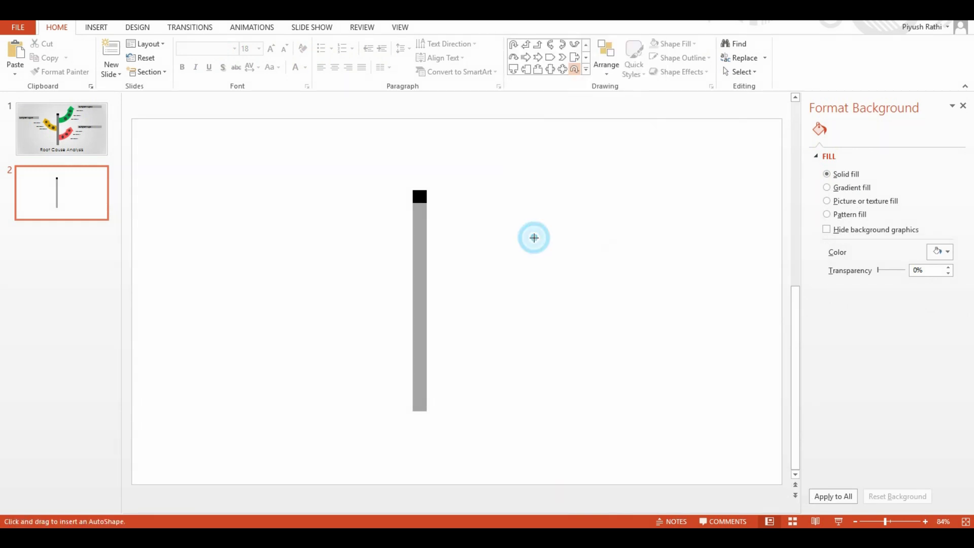
left_click_drag(506, 235, 562, 282)
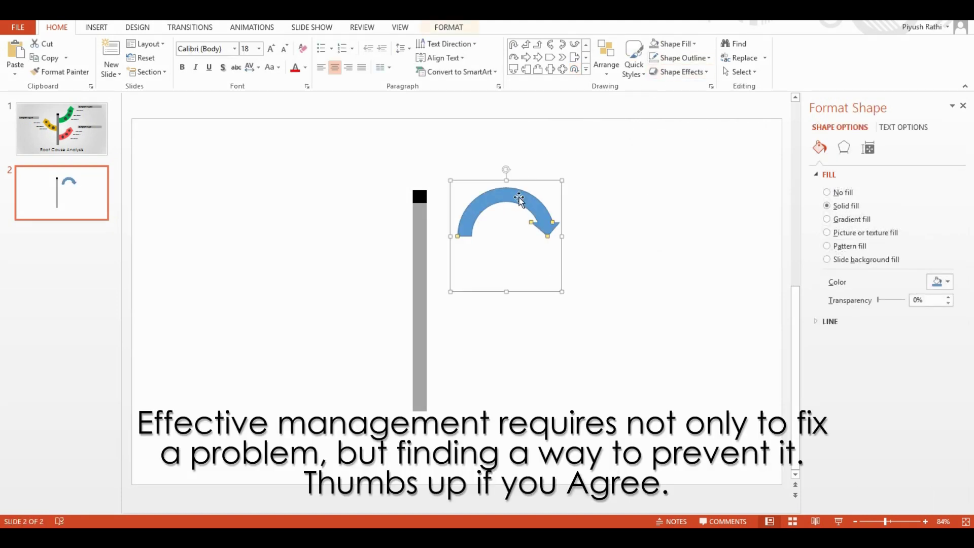
left_click_drag(515, 199, 360, 229)
left_click(606, 59)
mouse_move(622, 245)
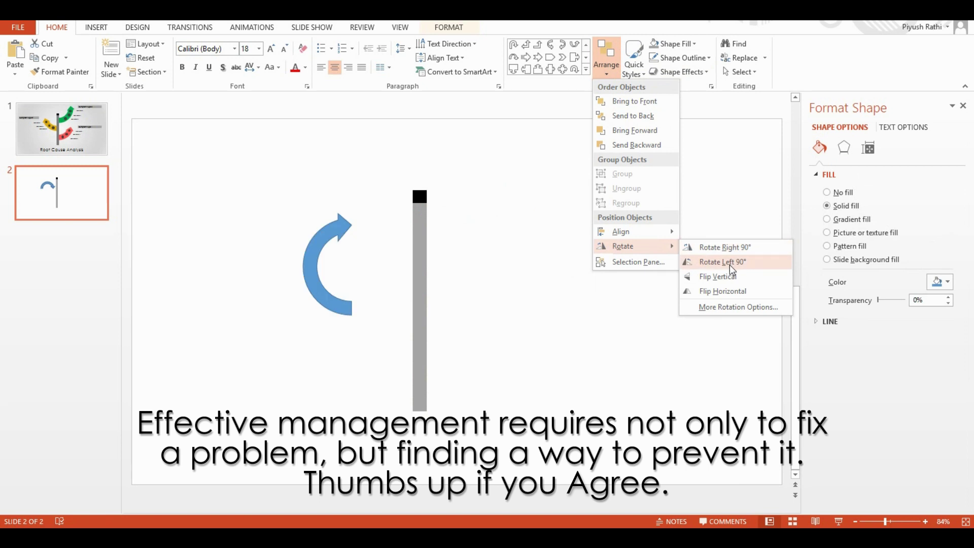
left_click(730, 263)
mouse_move(338, 223)
left_mouse_down()
mouse_move(302, 279)
mouse_move(305, 258)
left_mouse_up()
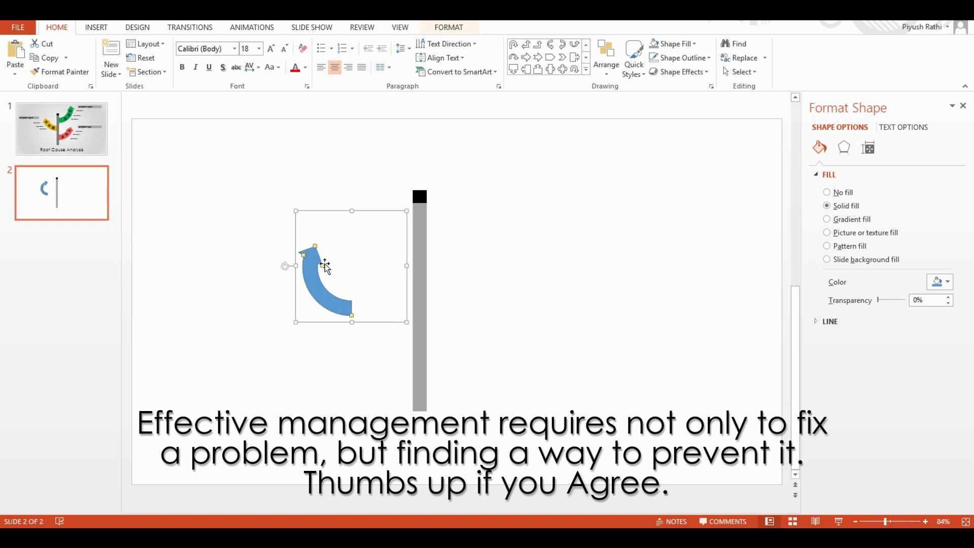
left_click(358, 380)
left_click(337, 302)
left_click_drag(406, 321, 451, 349)
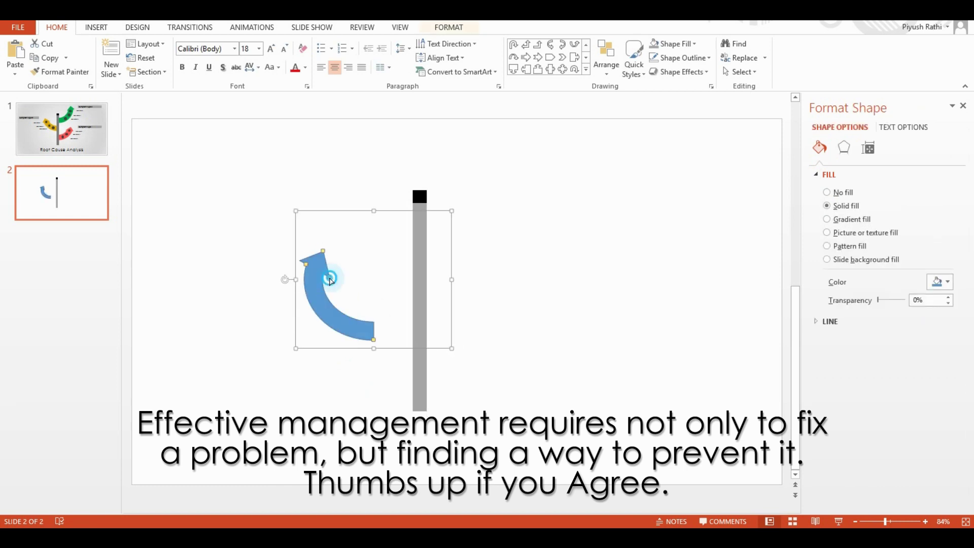
left_click_drag(329, 278, 315, 267)
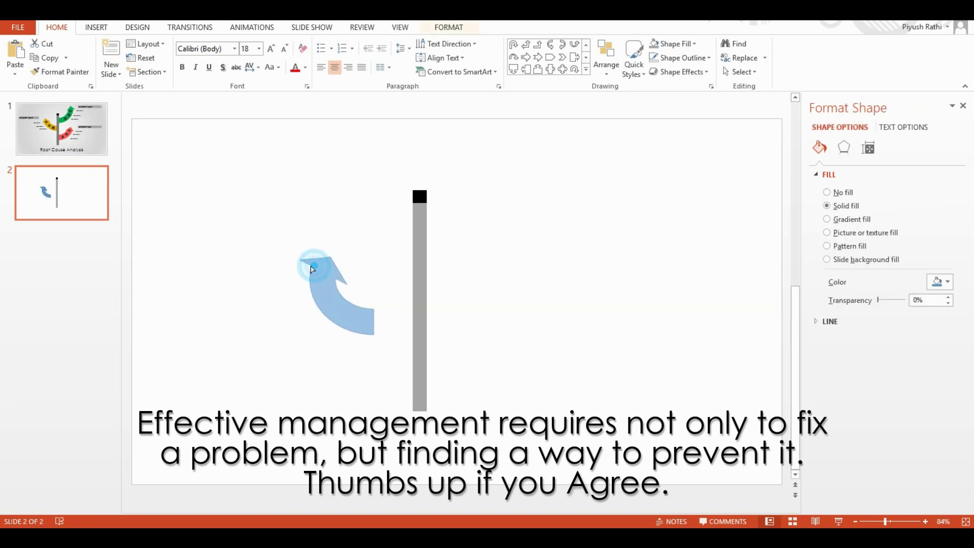
mouse_move(359, 318)
left_mouse_down()
mouse_move(395, 330)
mouse_move(395, 307)
left_mouse_up()
Fill the curved arrow yellow, then enlarge and nudge it into place
left_click(448, 27)
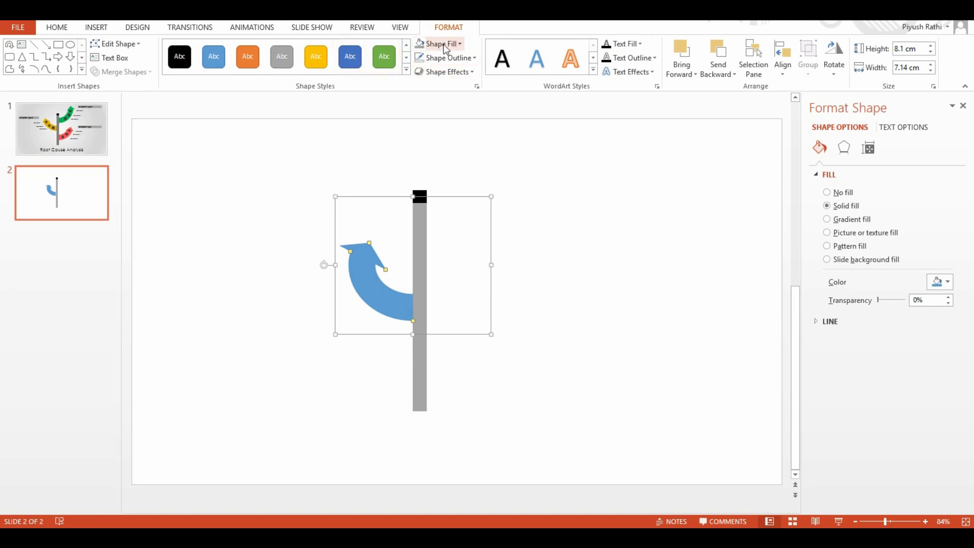
left_click(439, 44)
left_click(444, 199)
left_click(441, 138)
left_click(376, 303)
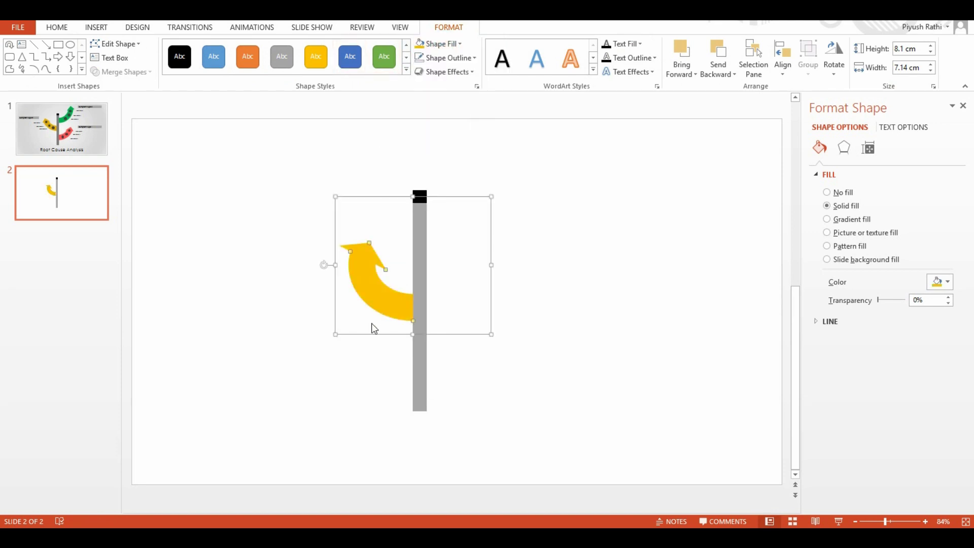
left_click_drag(335, 197, 292, 158)
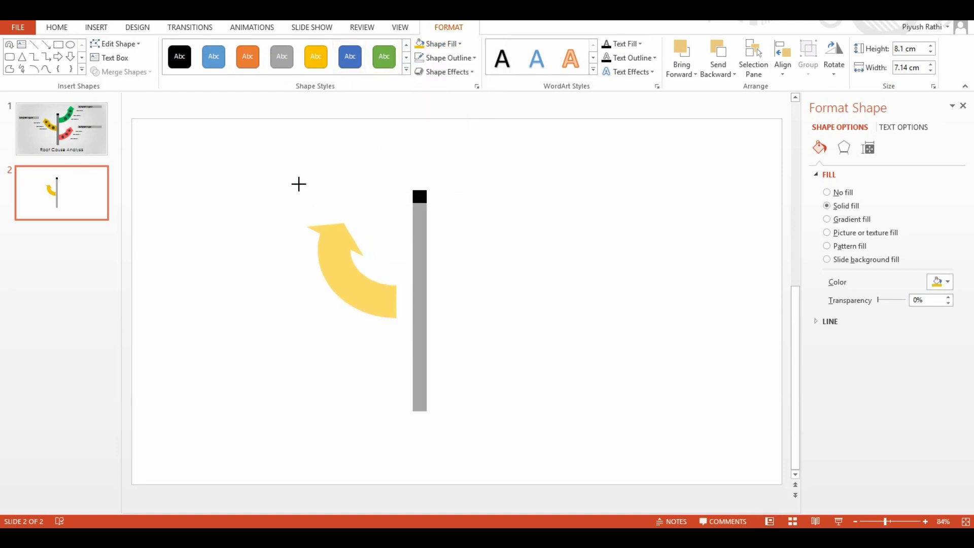
left_click_drag(366, 295, 386, 305)
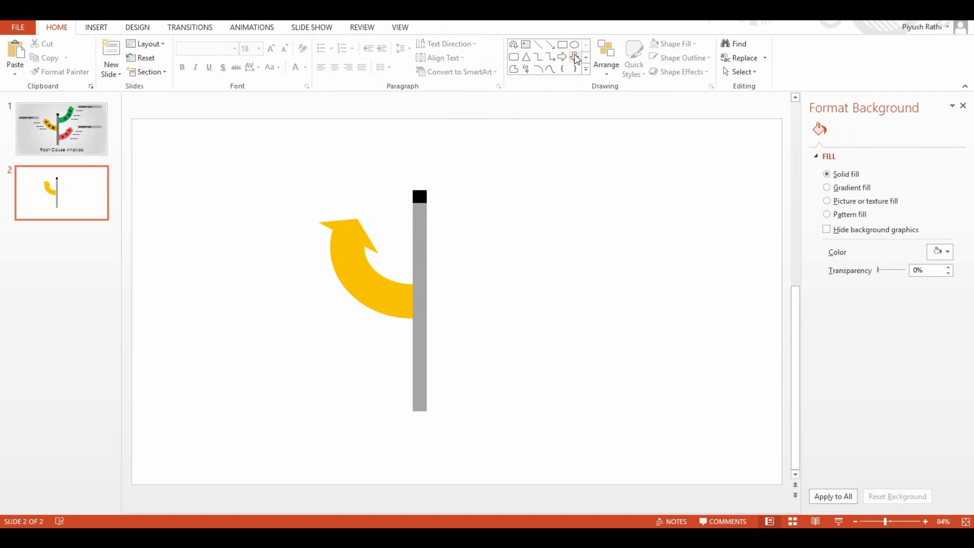
left_click(574, 45)
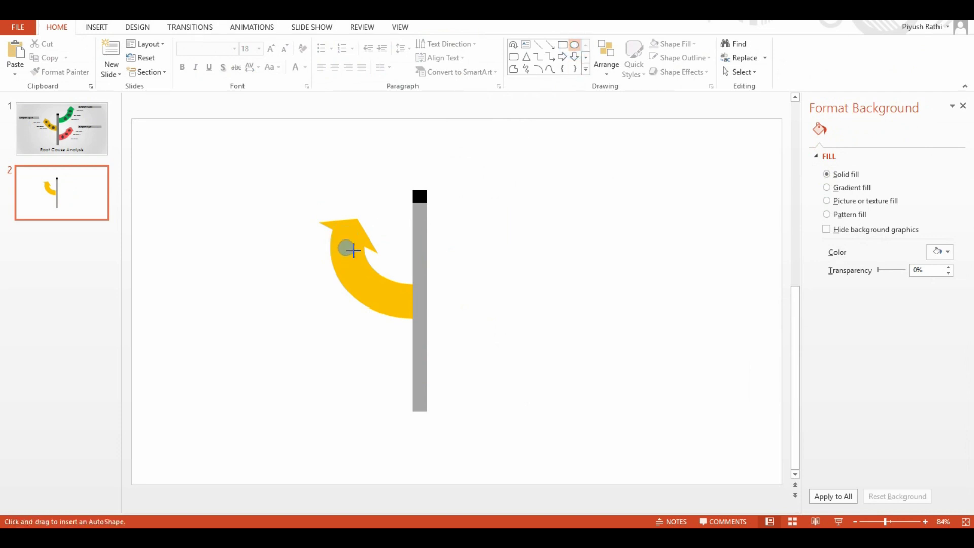
Draw a small black, outline-free circle on the yellow arrow and copy it further down the arrow
mouse_move(355, 252)
left_mouse_down()
mouse_move(334, 239)
mouse_move(353, 246)
left_mouse_up()
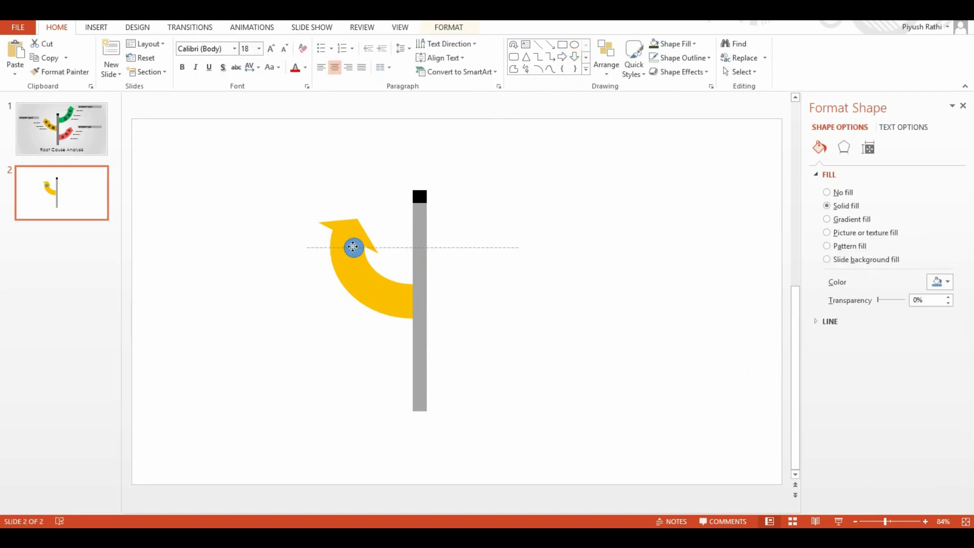
left_click_drag(350, 246, 351, 245)
left_click(444, 31)
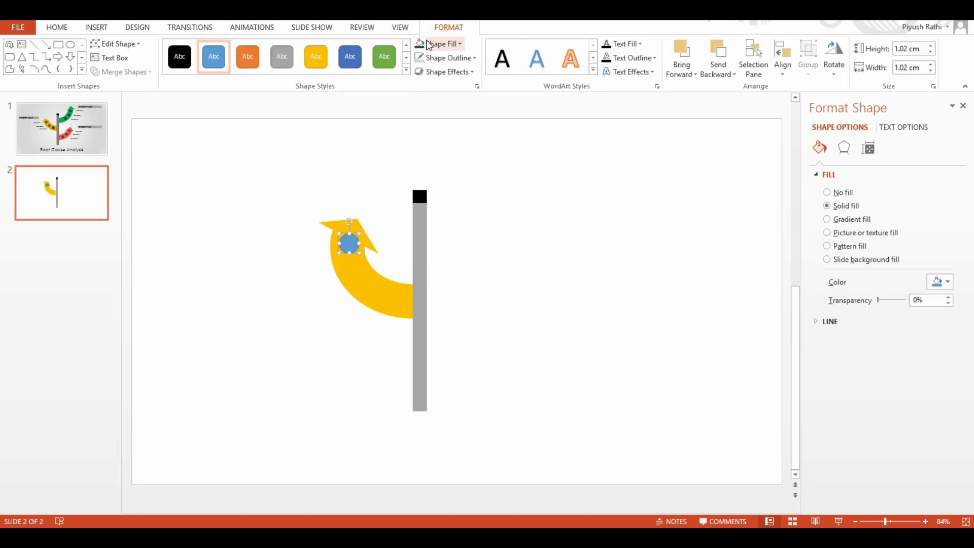
left_click(439, 44)
left_click(437, 71)
left_click(449, 57)
left_click(437, 85)
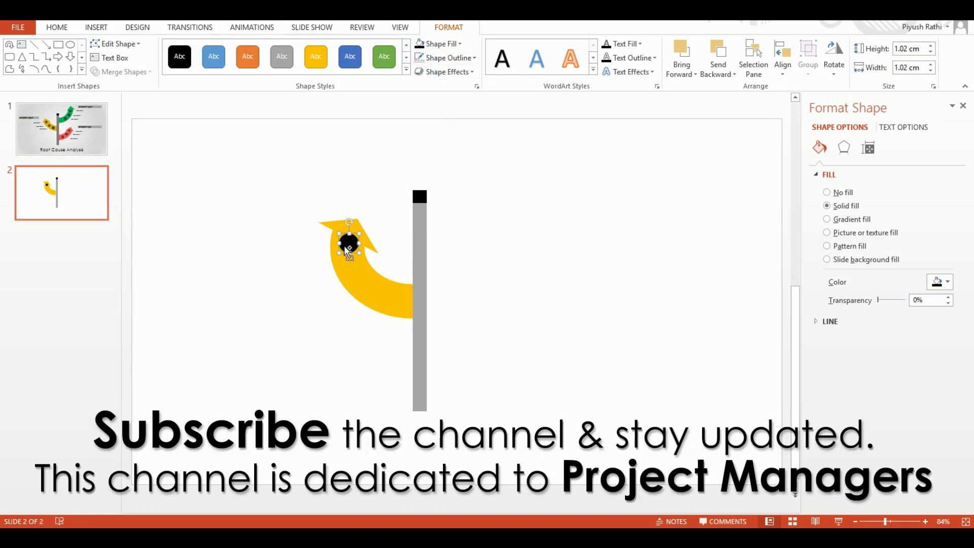
left_click_drag(345, 247, 381, 294)
key("ctrl+z")
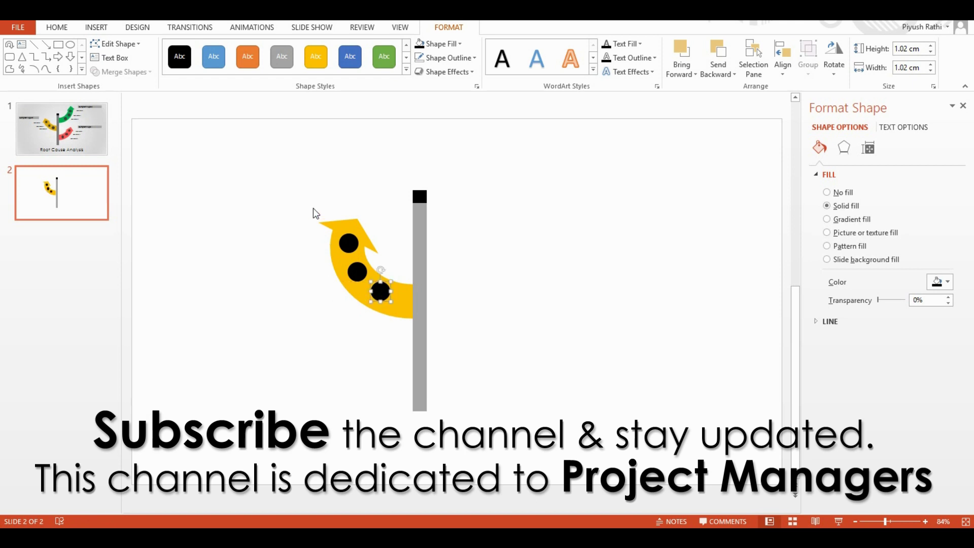
left_click(21, 46)
Add a 14 pt Century Gothic 'Root Cause 1' label on one line beside the arrow's dots
left_click_drag(212, 248, 282, 259)
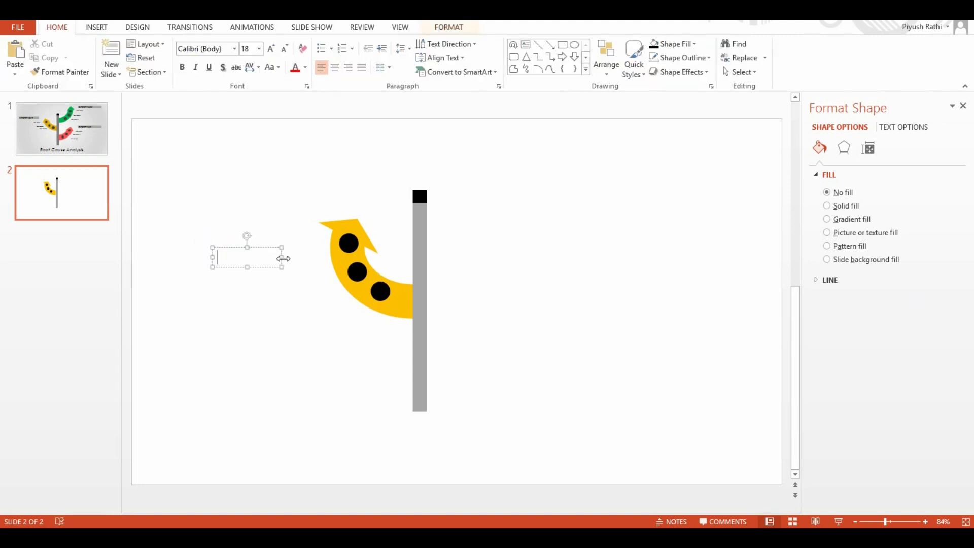
type("Root Cause")
key("Return")
type("1")
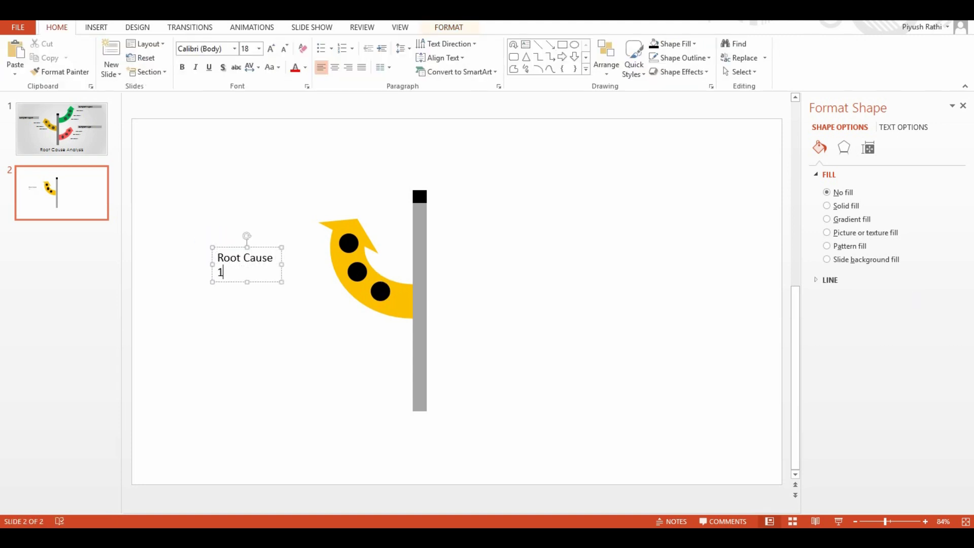
key("ctrl+a")
left_click(284, 49)
left_click(285, 49)
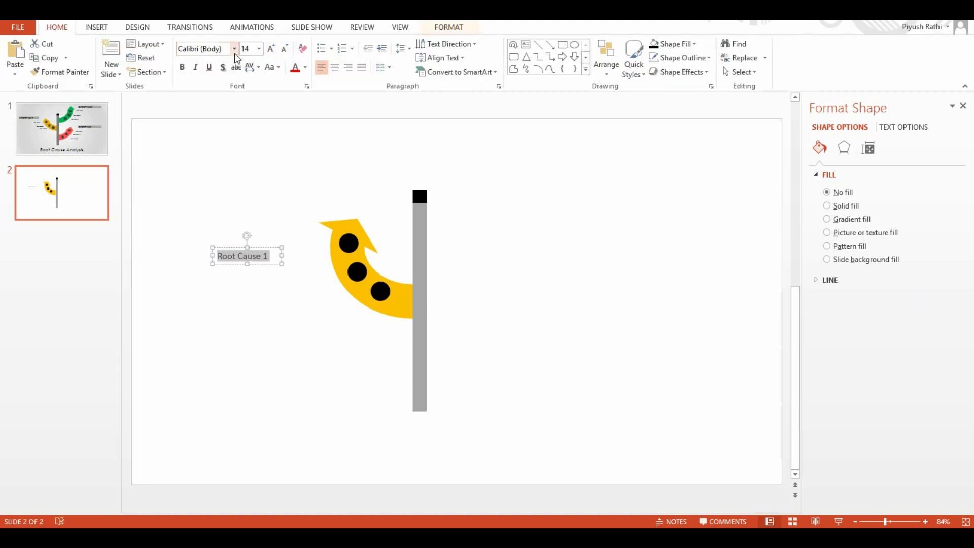
left_click(234, 48)
scroll(256, 243, "down", 5)
scroll(257, 248, "down", 3)
scroll(256, 248, "down", 3)
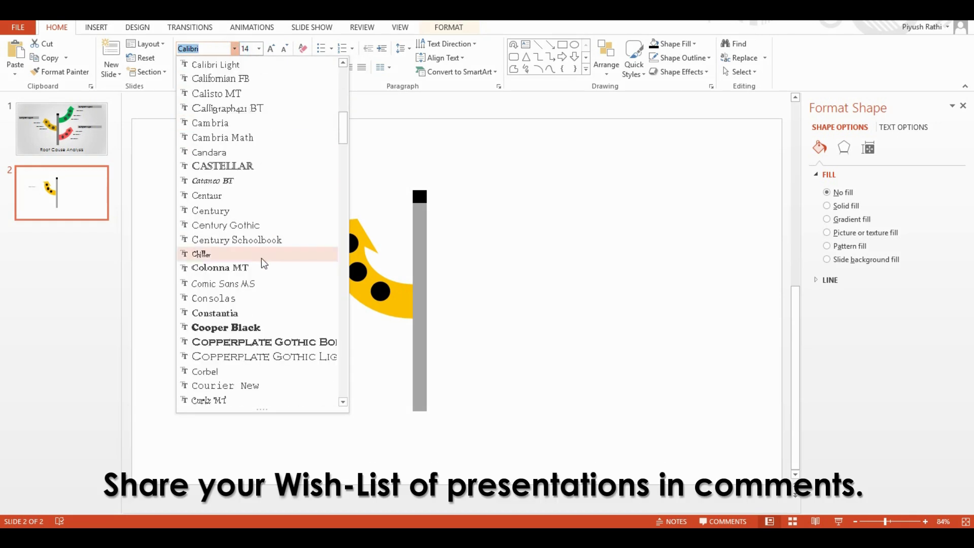
left_click(238, 223)
left_click_drag(213, 257, 186, 256)
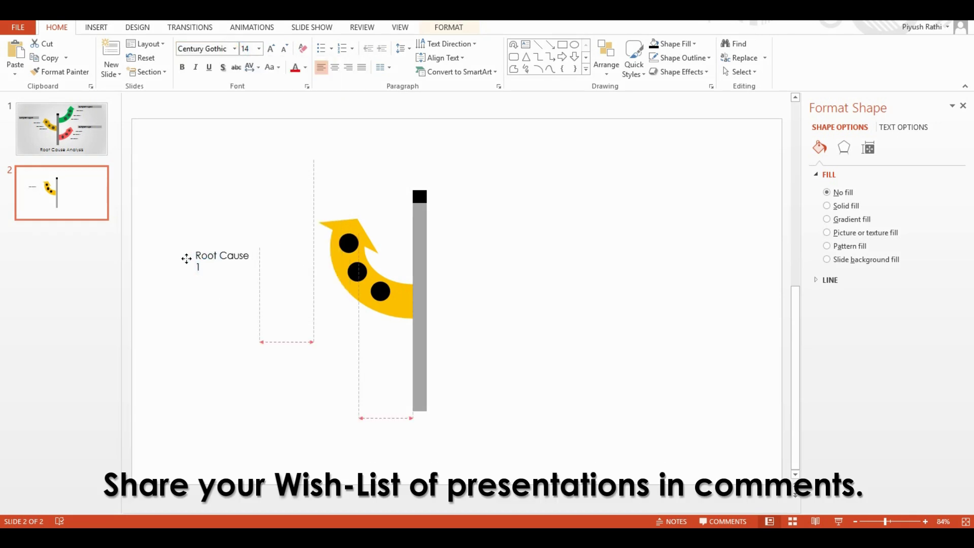
left_click_drag(254, 260, 294, 258)
mouse_move(235, 243)
left_mouse_down()
mouse_move(272, 237)
mouse_move(272, 304)
left_mouse_up()
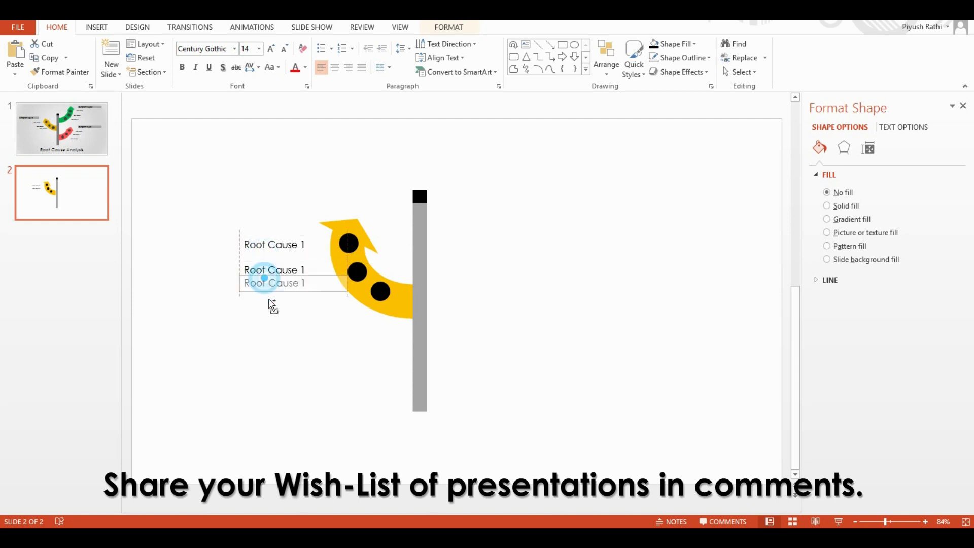
Renumber the other labels to Root Cause 2 and 3, and duplicate Root Cause 1 above them
left_click(300, 267)
key("BackSpace")
type("2")
left_click(302, 285)
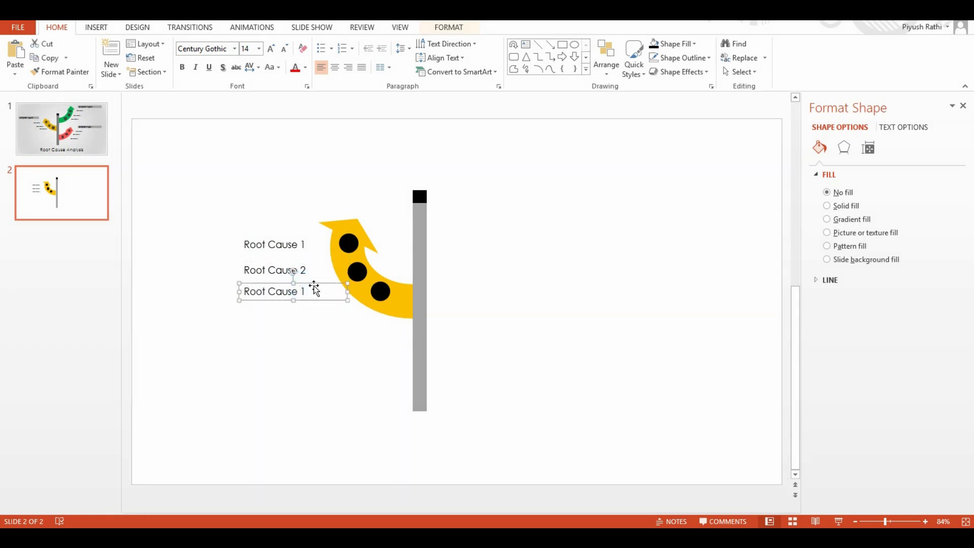
key("BackSpace")
type("3")
left_click(268, 243)
mouse_move(270, 243)
left_mouse_down()
mouse_move(266, 196)
mouse_move(209, 195)
left_mouse_up()
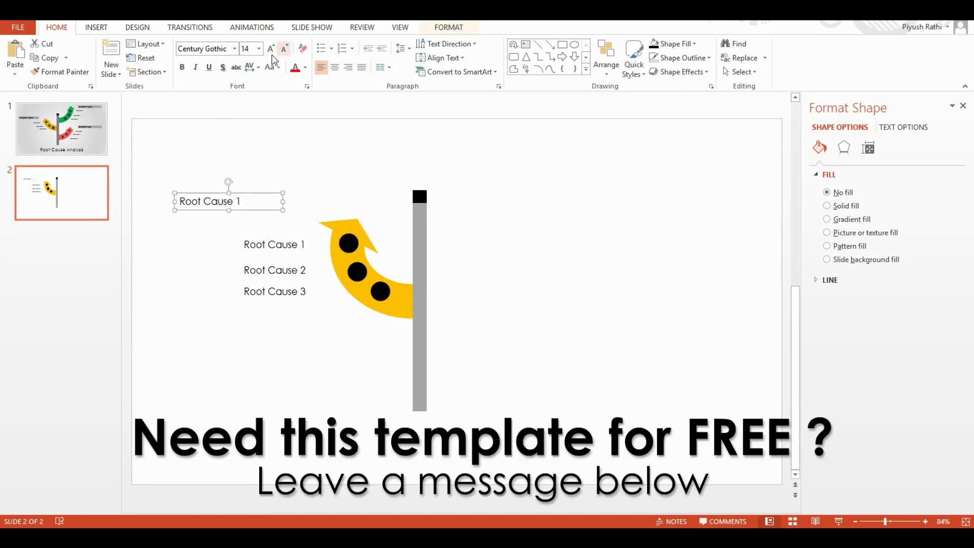
Make the spare label a wider 18 pt 'Symptom Type 2' heading with a grey fill
left_click(271, 48)
left_click(271, 49)
left_click_drag(282, 202, 344, 199)
left_click(228, 203)
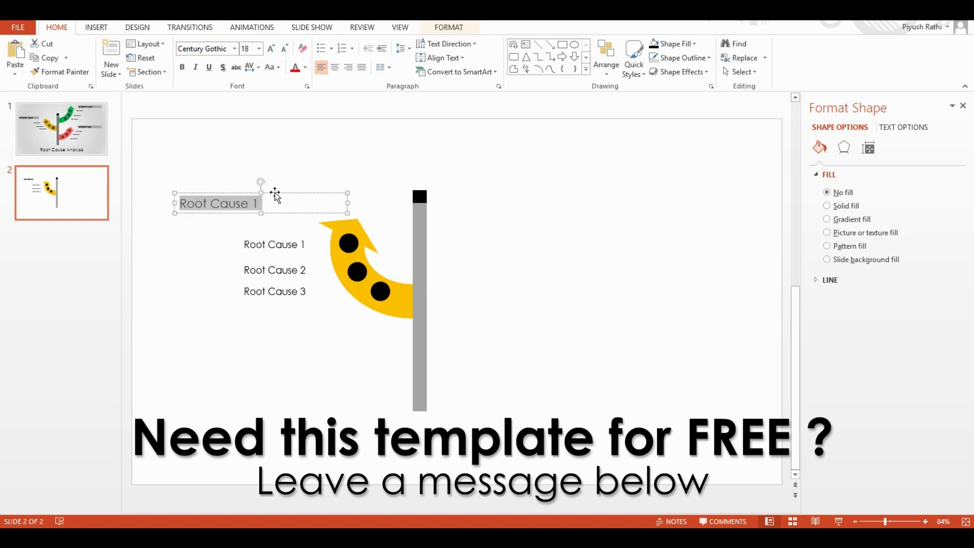
triple_click(302, 200)
type("Symptom Type 2")
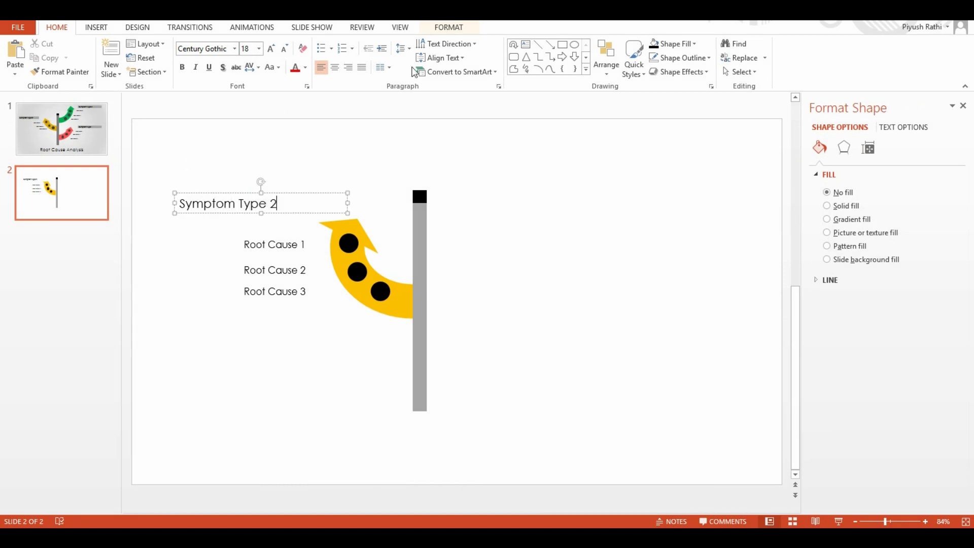
left_click(287, 196)
left_click(449, 27)
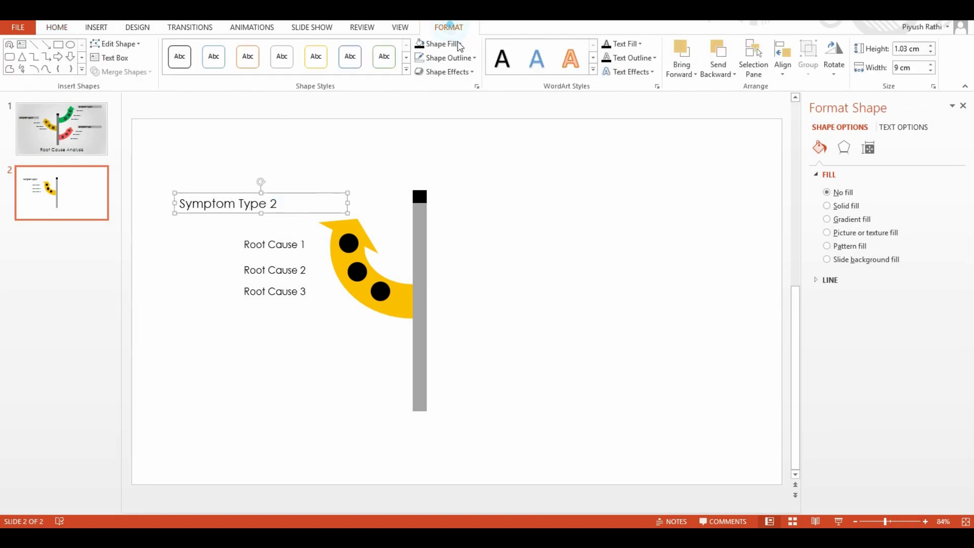
left_click(439, 44)
left_click(419, 104)
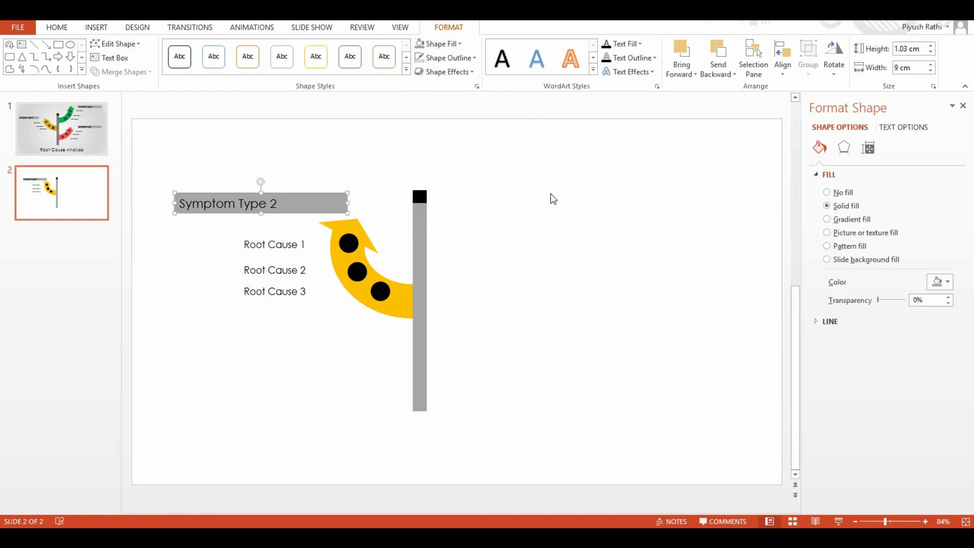
right_click(544, 178)
left_click(621, 151)
Apply a grey preset gradient to the background, set to Radial from the centre
left_click(846, 187)
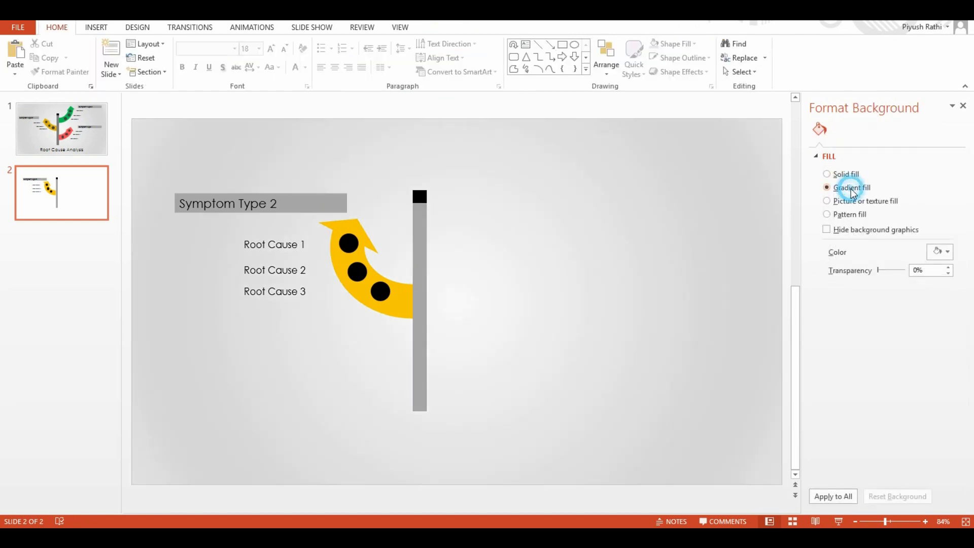
left_click(947, 251)
left_click(909, 281)
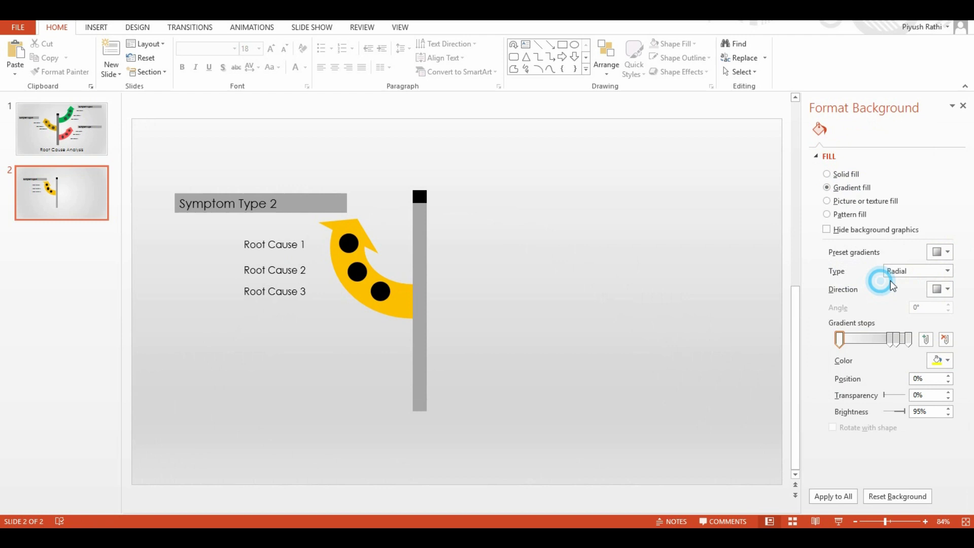
left_click(918, 271)
left_click(895, 285)
left_click(942, 297)
left_click(906, 312)
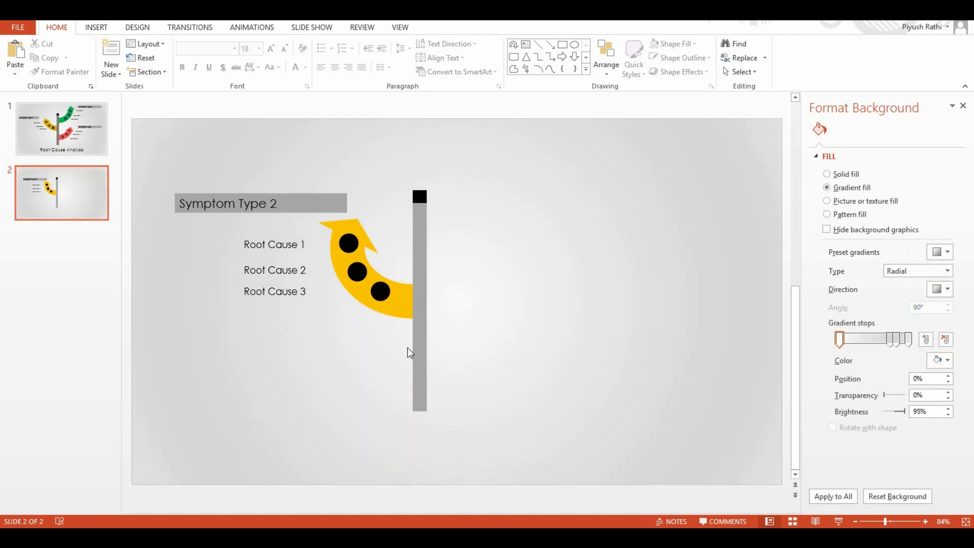
Shift the Symptom Type 2 box left and make it slightly narrower
left_click(269, 194)
left_click_drag(269, 194, 250, 193)
left_click_drag(323, 202, 315, 202)
left_click(222, 235)
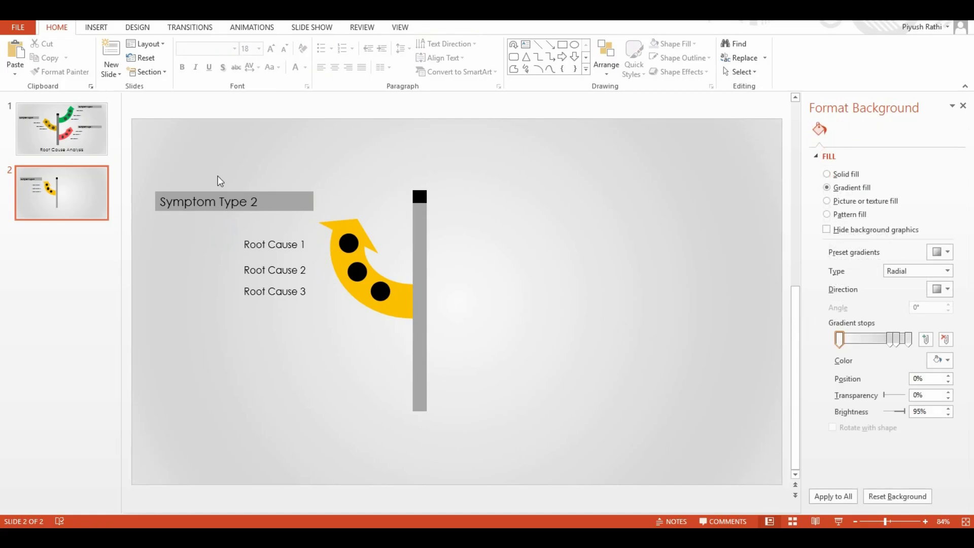
Group the arrow, dots and labels, then place a horizontally flipped copy lower right of the pole
left_click_drag(219, 172, 453, 345)
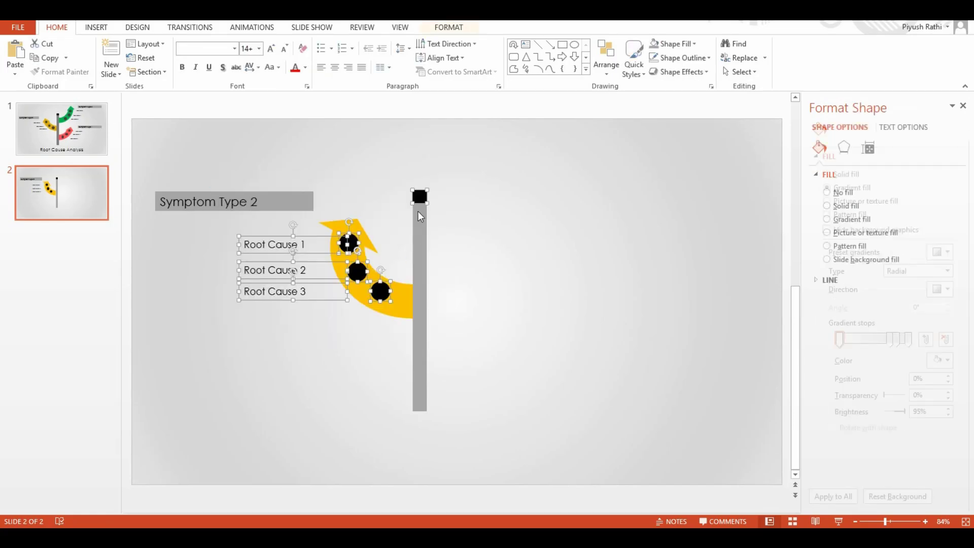
left_click(419, 196, "shift")
left_click(364, 232, "shift")
key("ctrl+g")
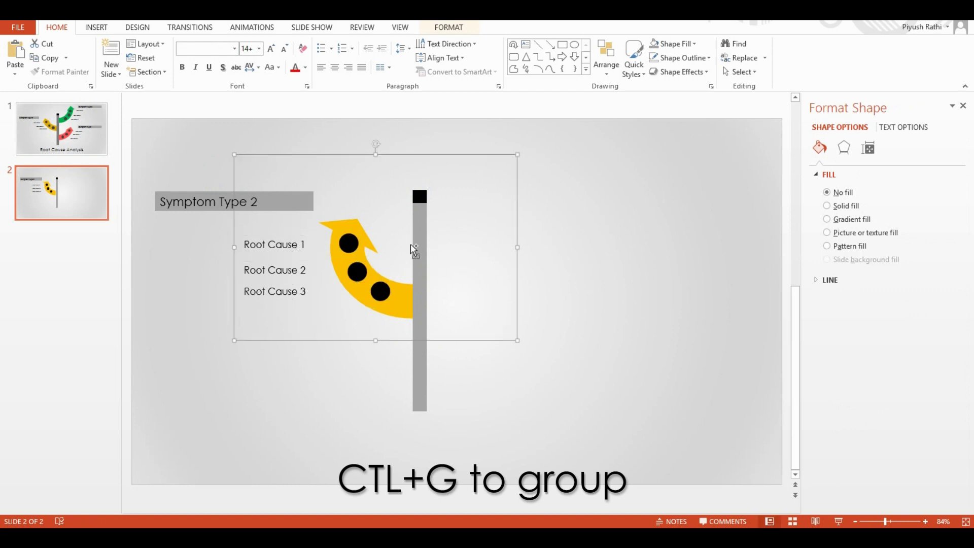
left_click_drag(390, 284, 459, 285)
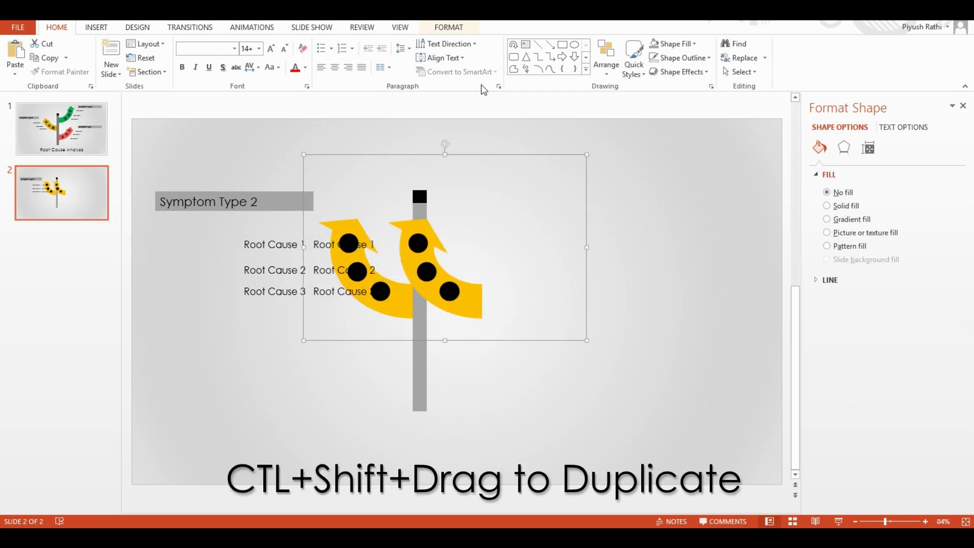
left_click(459, 29)
left_click(834, 68)
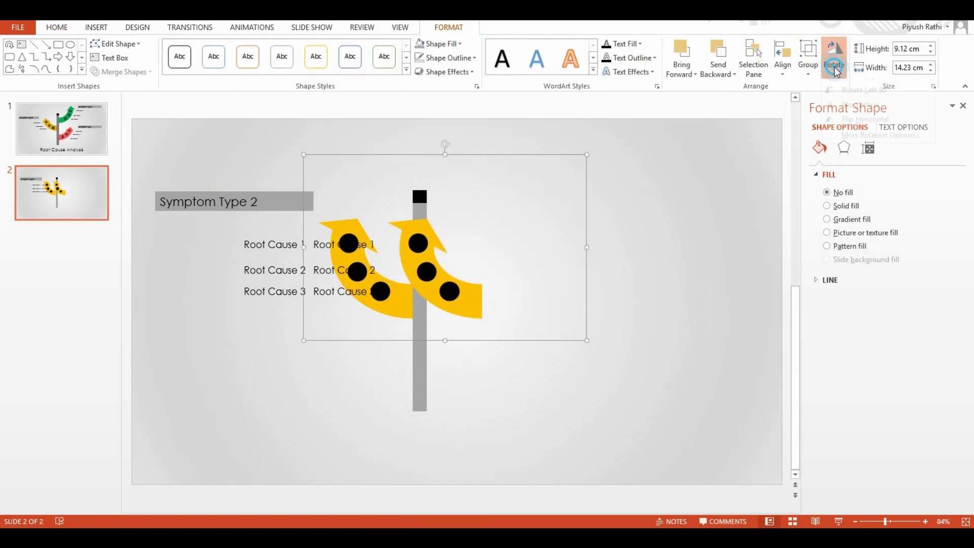
left_click(841, 130)
mouse_move(443, 303)
left_mouse_down()
mouse_move(478, 338)
mouse_move(470, 370)
left_mouse_up()
Move the copy's three Root Cause labels right off the dots and duplicate the group near the top
left_click(551, 313)
left_click(533, 336, "shift")
left_click(527, 357, "shift")
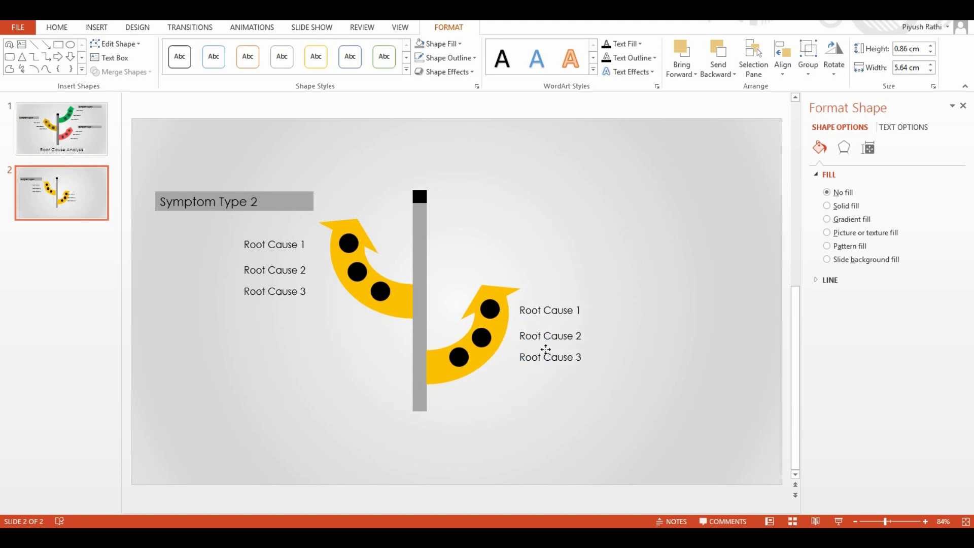
left_click_drag(523, 350, 543, 318)
left_click(499, 243)
left_click(486, 287)
left_click(503, 226)
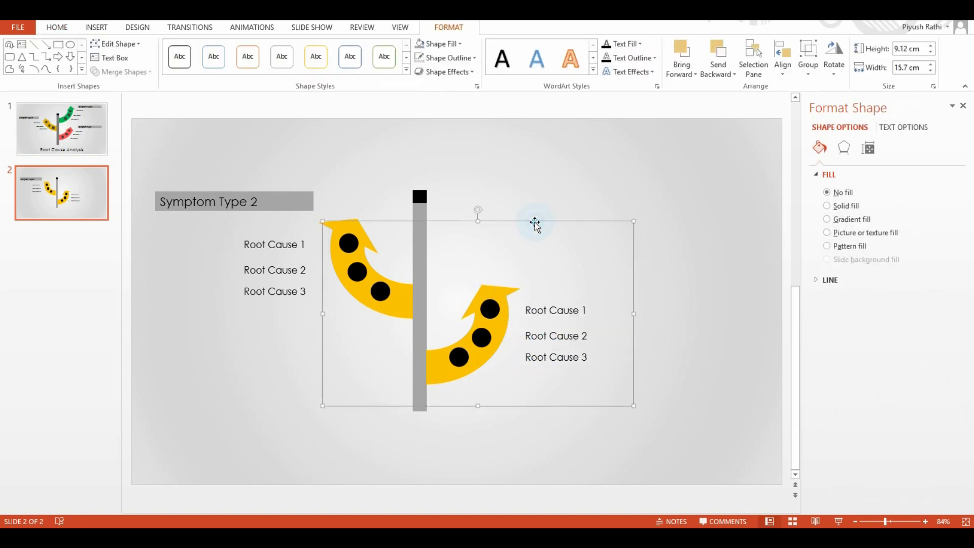
left_click_drag(534, 224, 540, 103)
left_click(741, 276)
left_click(483, 160)
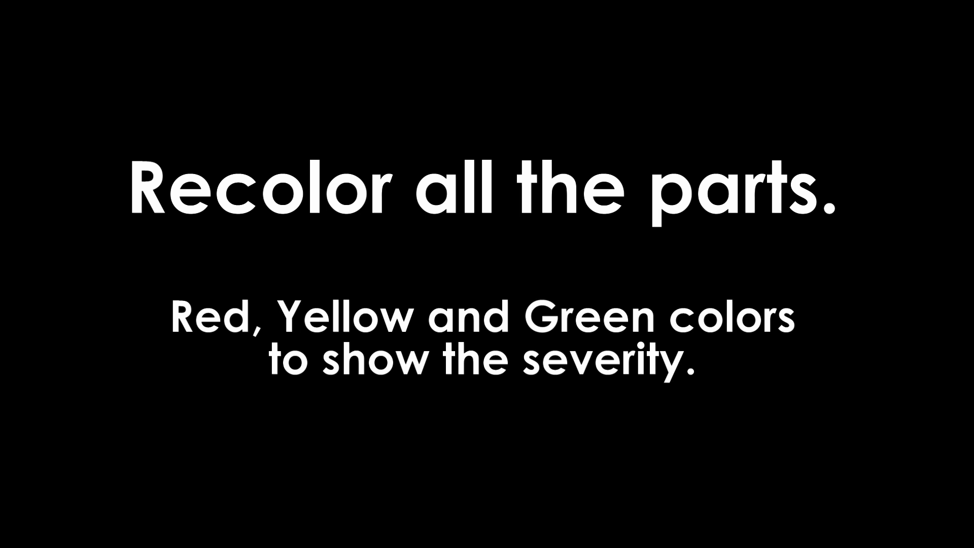
Copy the Symptom Type 2 heading beside the right-hand arrows and renumber the lower one to Symptom Type 1
left_click(201, 192)
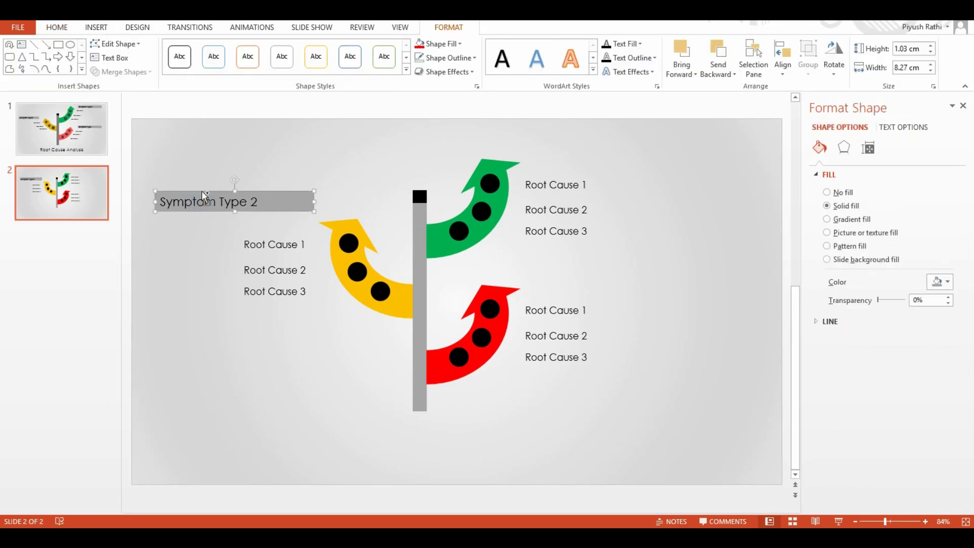
left_click_drag(201, 190, 659, 251)
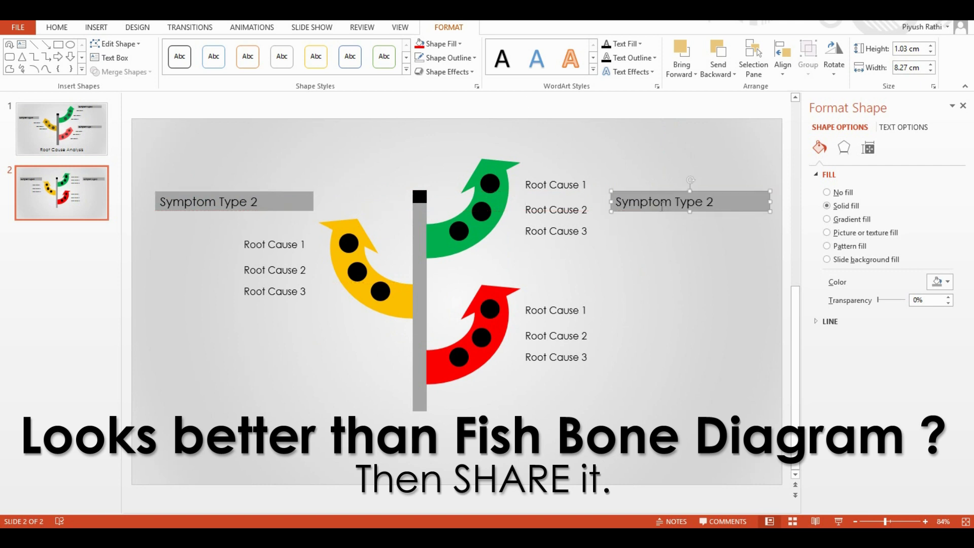
mouse_move(659, 251)
left_mouse_down()
mouse_move(636, 278)
mouse_move(605, 278)
mouse_move(617, 188)
mouse_move(635, 143)
left_mouse_up()
left_click(681, 282)
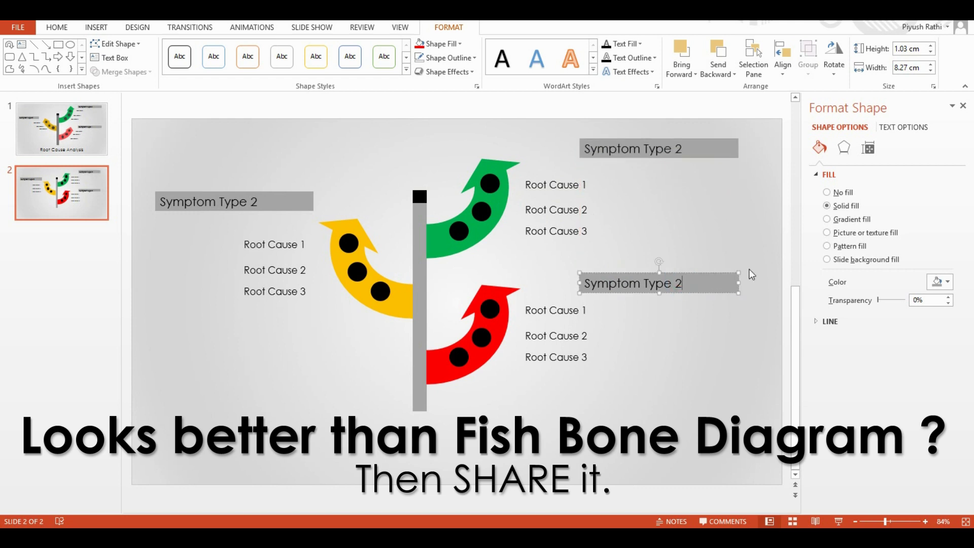
key("BackSpace")
type("1")
left_click(681, 148)
type("3")
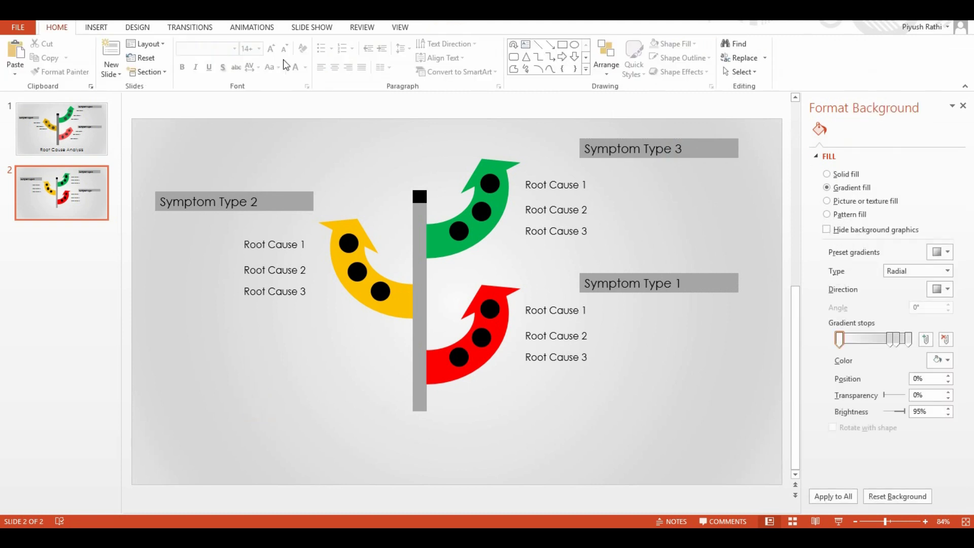
Add a centred 44 pt Century Gothic 'Root Cause Analysis' title along the bottom, then nudge the diagram right
left_click_drag(131, 436, 779, 456)
type("Root Cause Analysis")
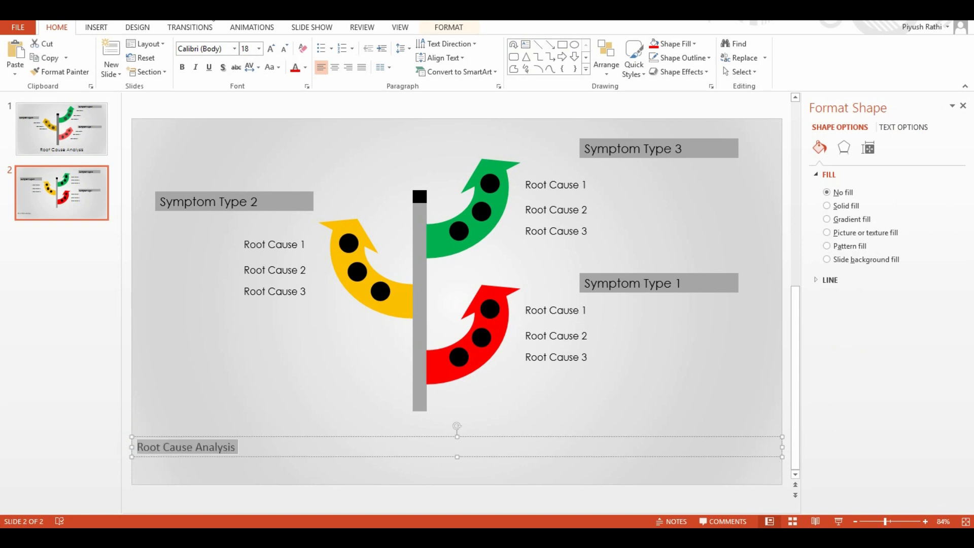
left_click(235, 49)
left_click(217, 124)
left_click(258, 48)
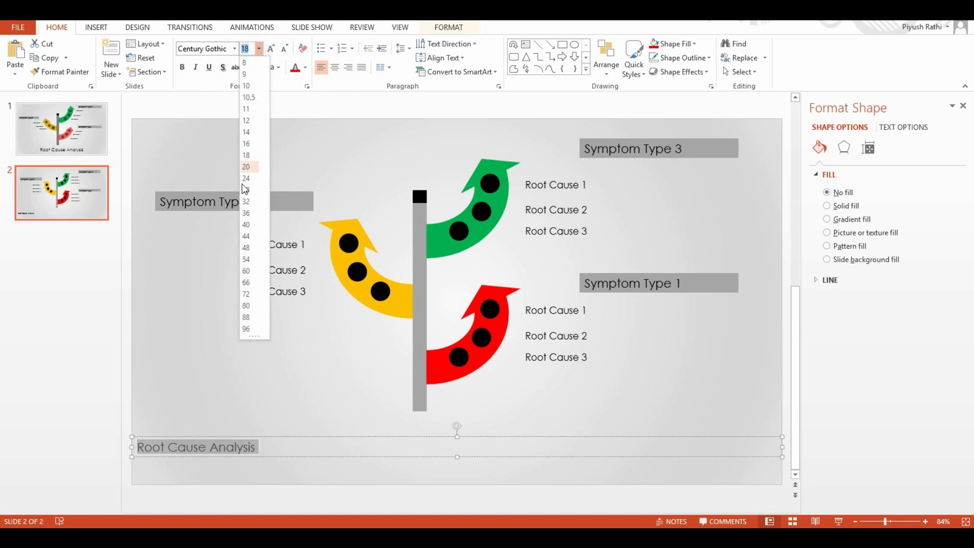
left_click(247, 236)
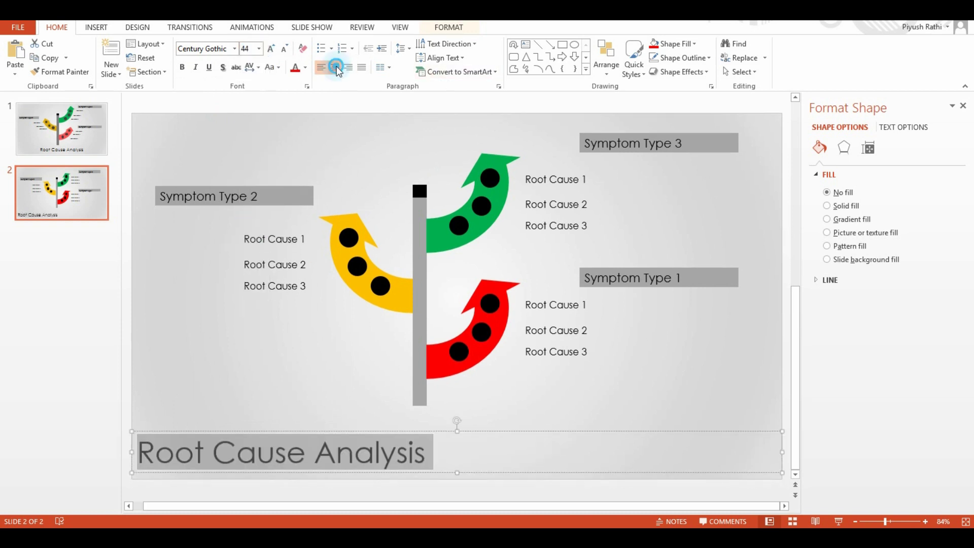
left_click(335, 67)
left_click_drag(444, 435, 442, 424)
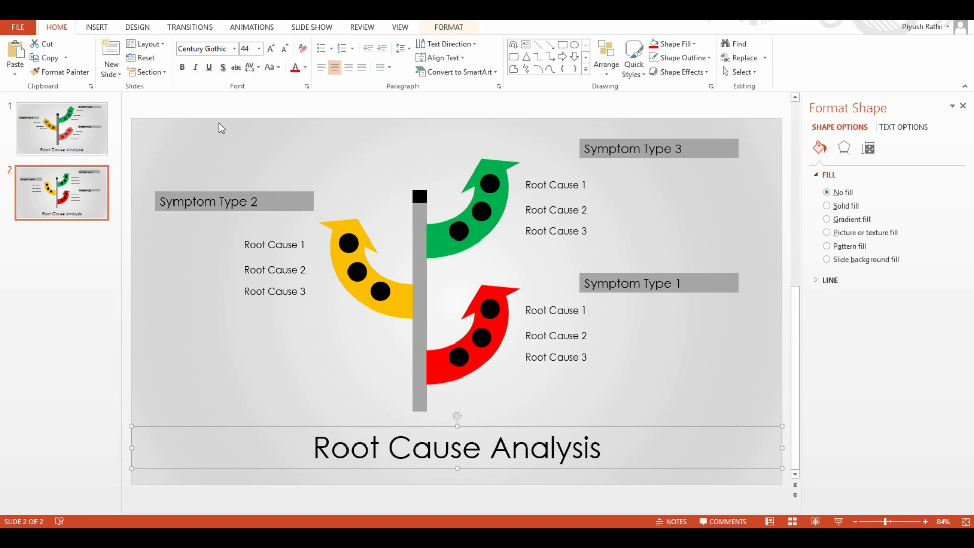
left_click_drag(135, 109, 776, 426)
left_click_drag(421, 366, 451, 370)
Slide the green arrow group right until it lines up with the red arrow group
left_click(471, 117)
left_click(496, 169)
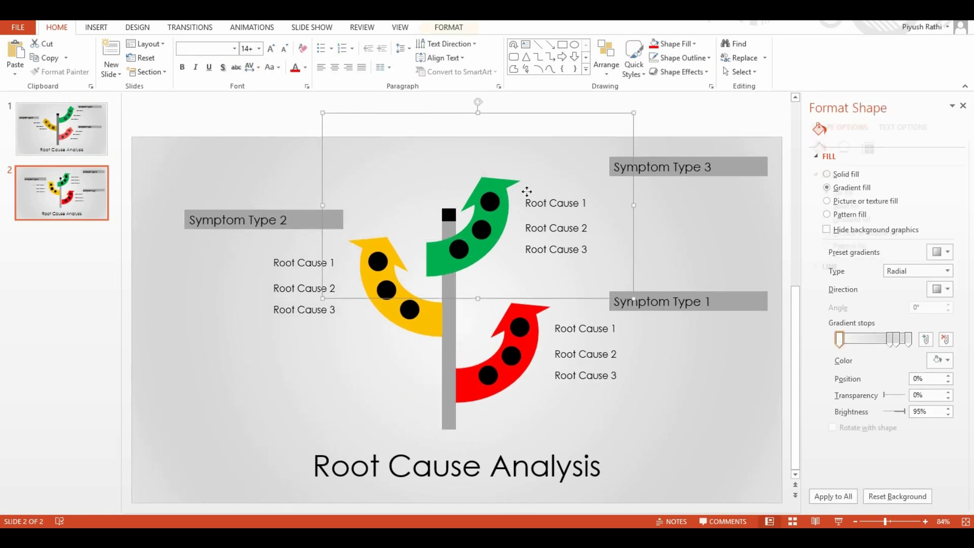
left_click(512, 184)
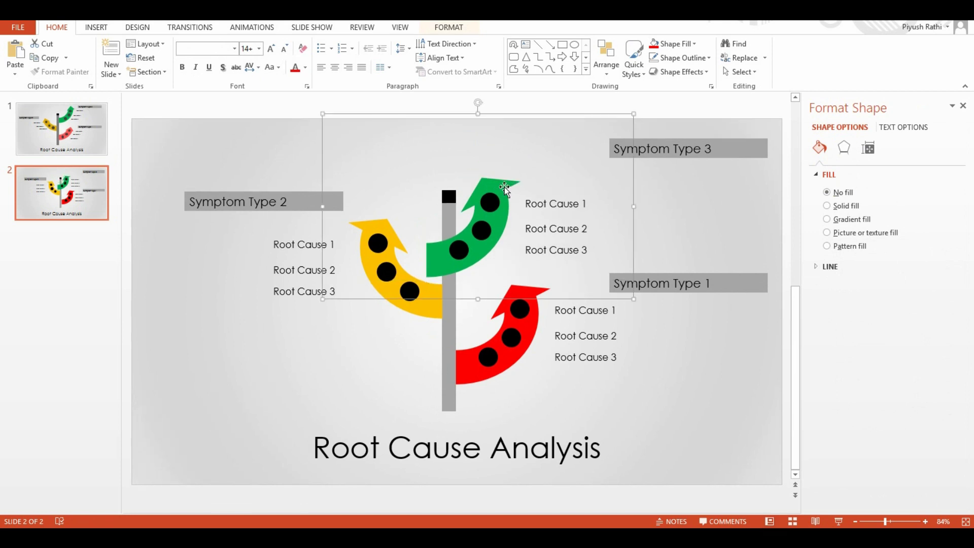
left_click_drag(505, 188, 534, 188)
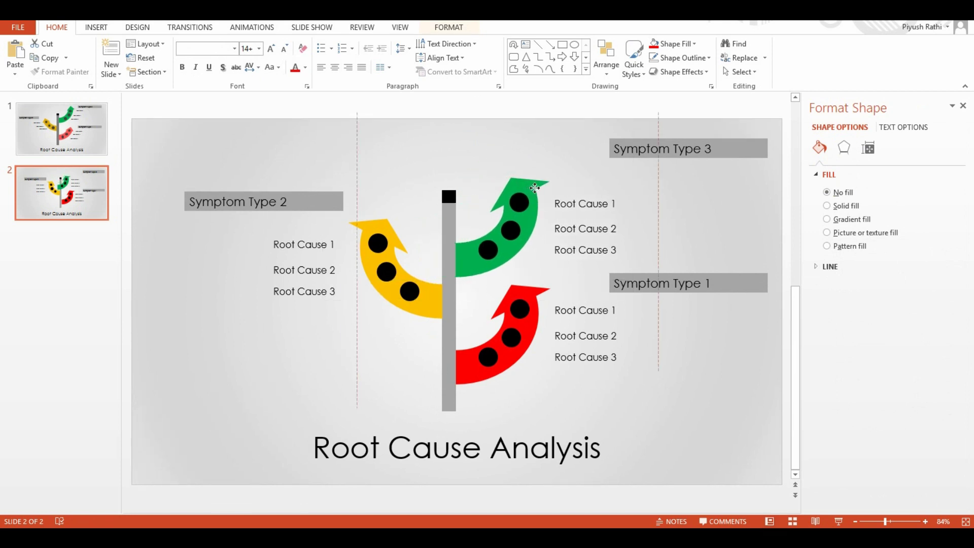
left_click(229, 357)
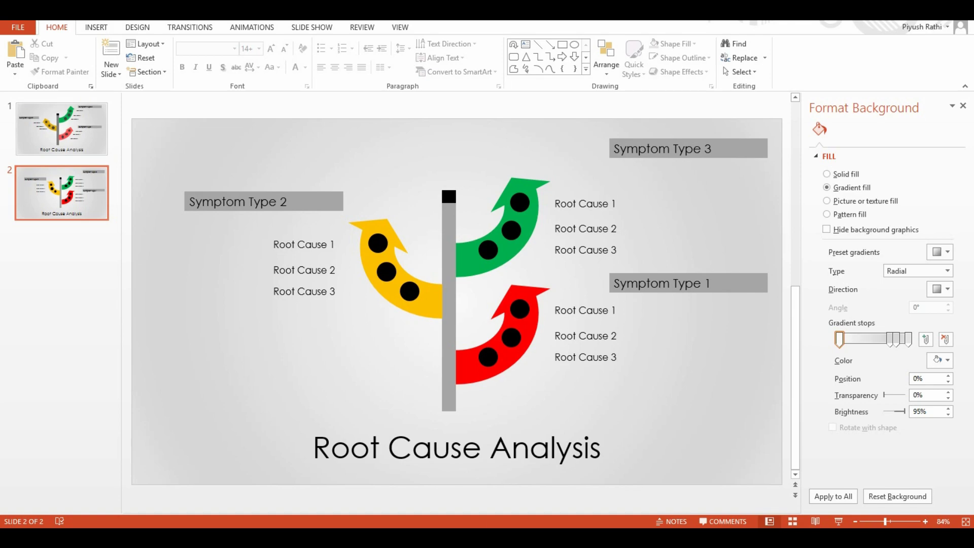